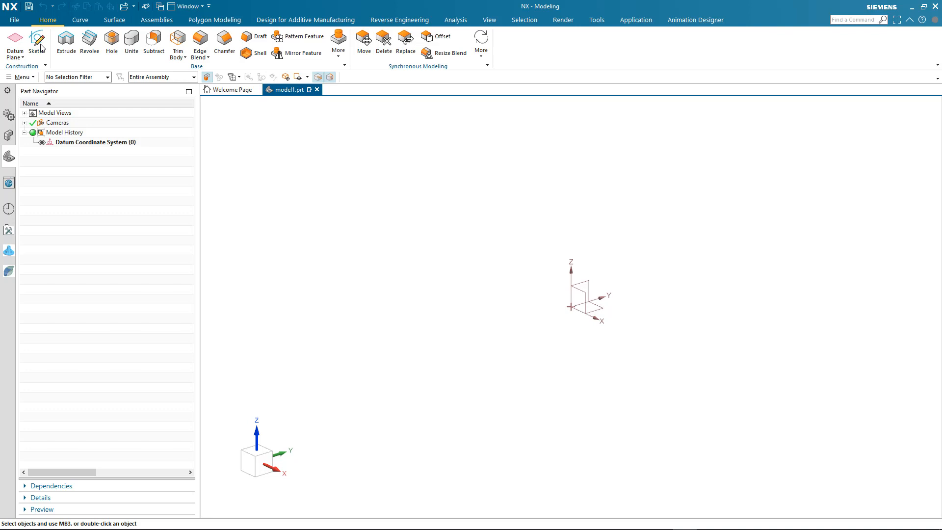
# - Start a sketch on the XY plane and draw the I-shape's top-left flange, left web side and left bottom flange
pyautogui.click(39, 47)
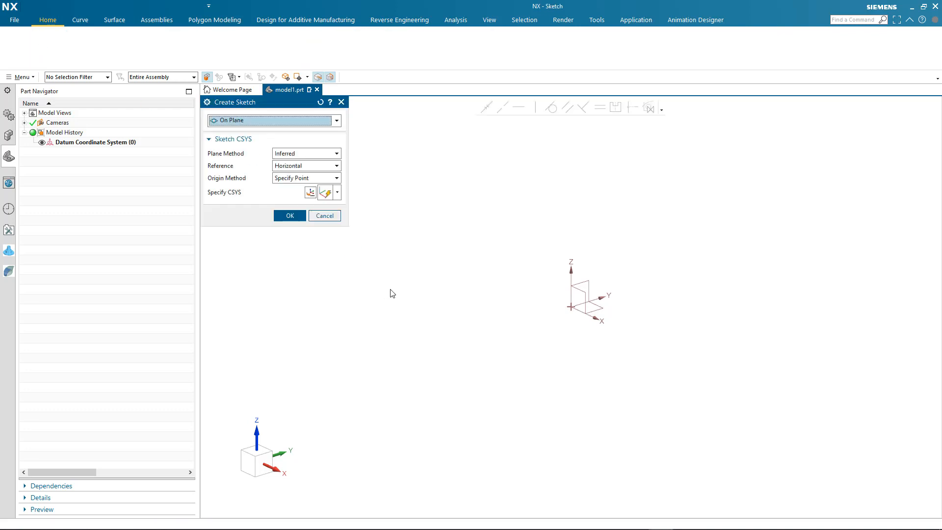
pyautogui.middleClick(408, 290)
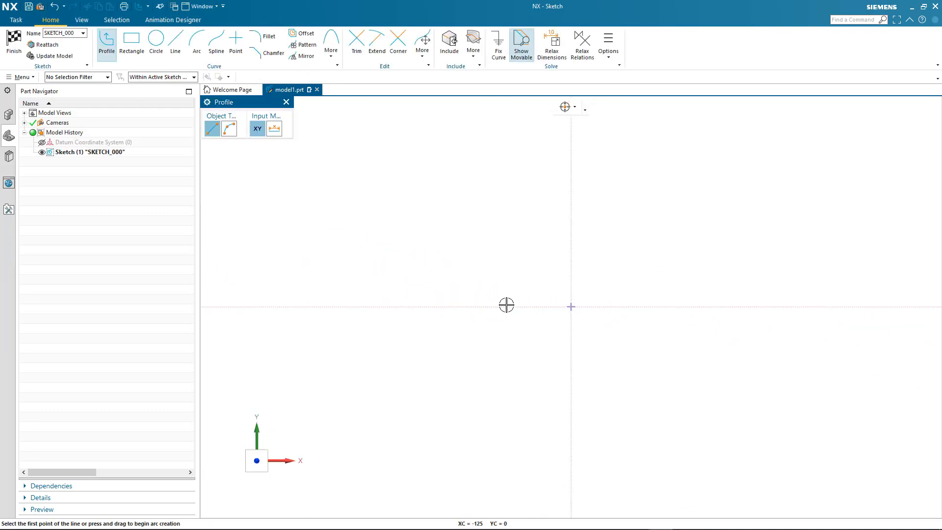
pyautogui.click(501, 291)
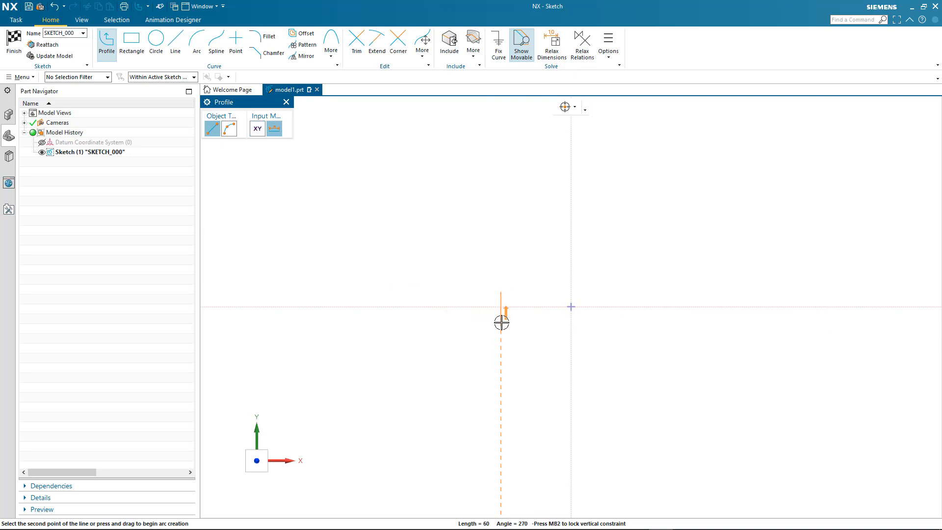
pyautogui.click(500, 322)
pyautogui.click(546, 322)
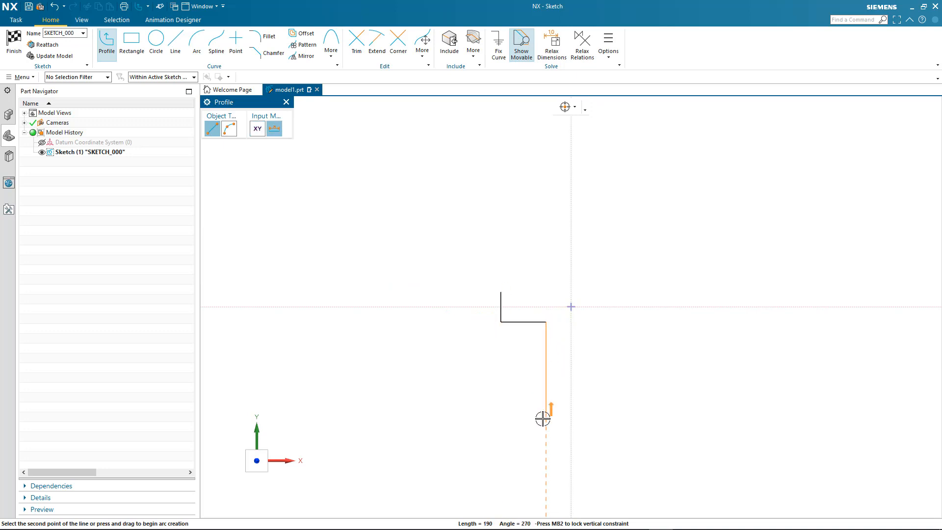
pyautogui.click(545, 420)
pyautogui.click(466, 419)
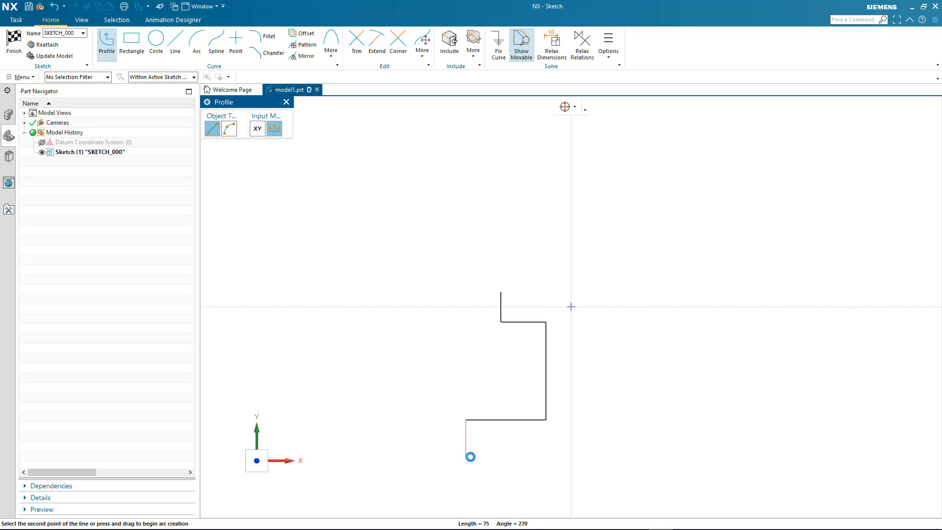
pyautogui.click(466, 457)
# - Draw the base bottom edge, right web and flanges, and top edge to close the I-shape outline
pyautogui.click(687, 457)
pyautogui.click(686, 420)
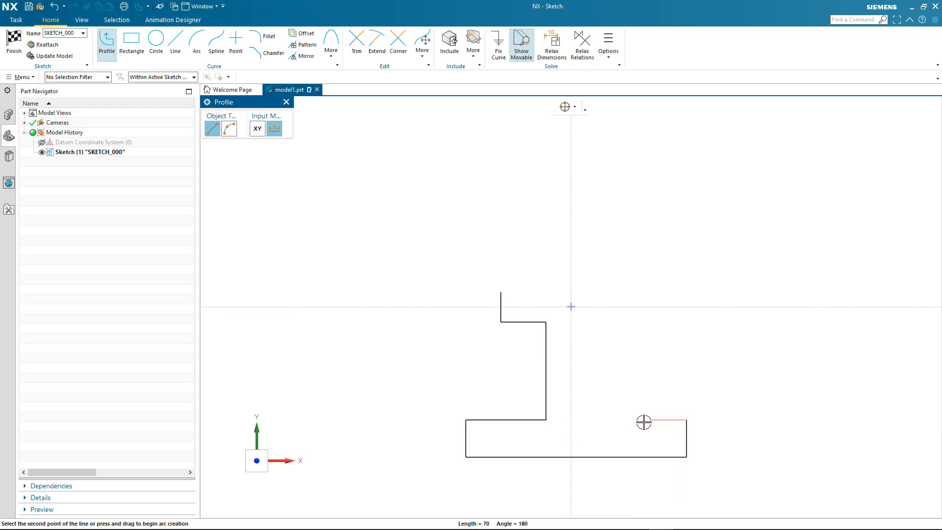
pyautogui.click(615, 421)
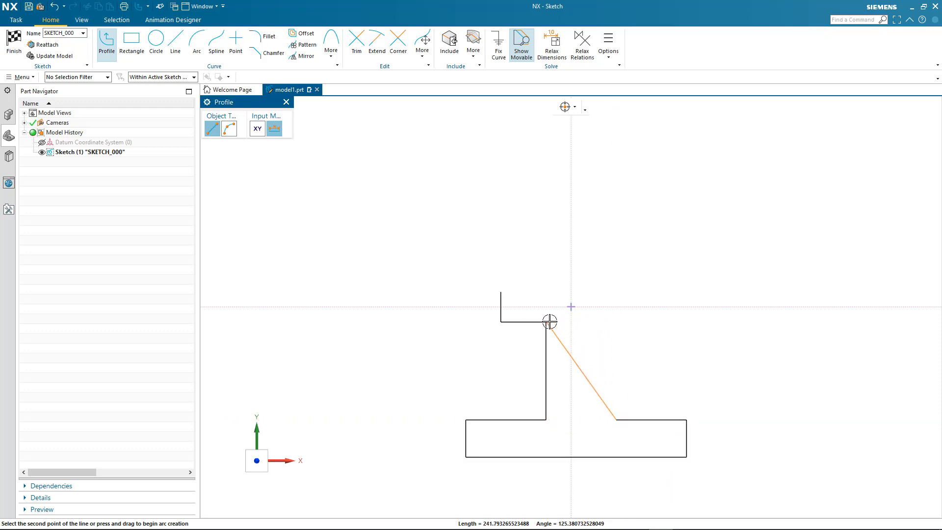
pyautogui.click(616, 322)
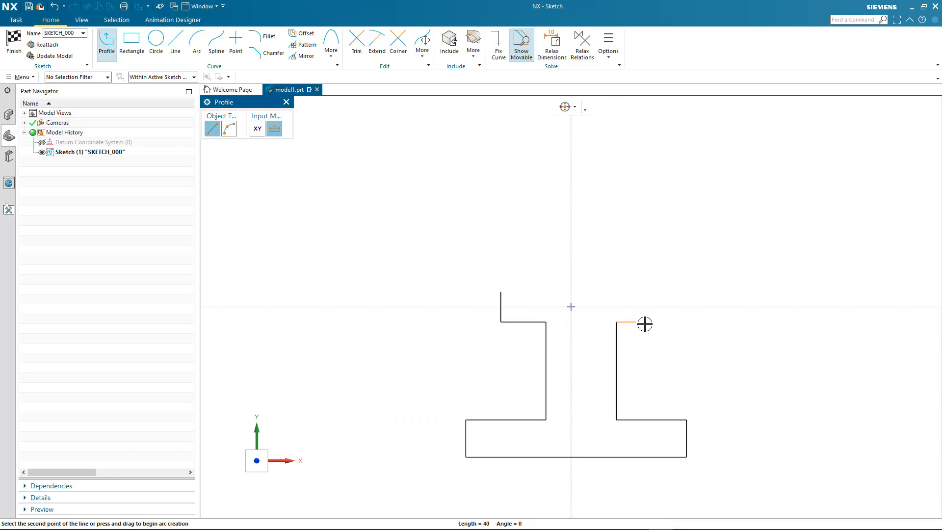
pyautogui.click(686, 323)
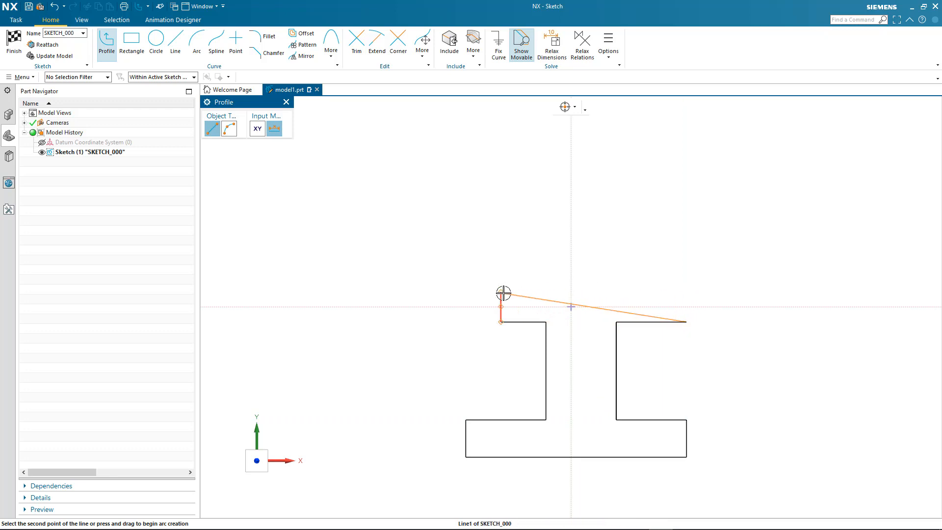
pyautogui.click(686, 291)
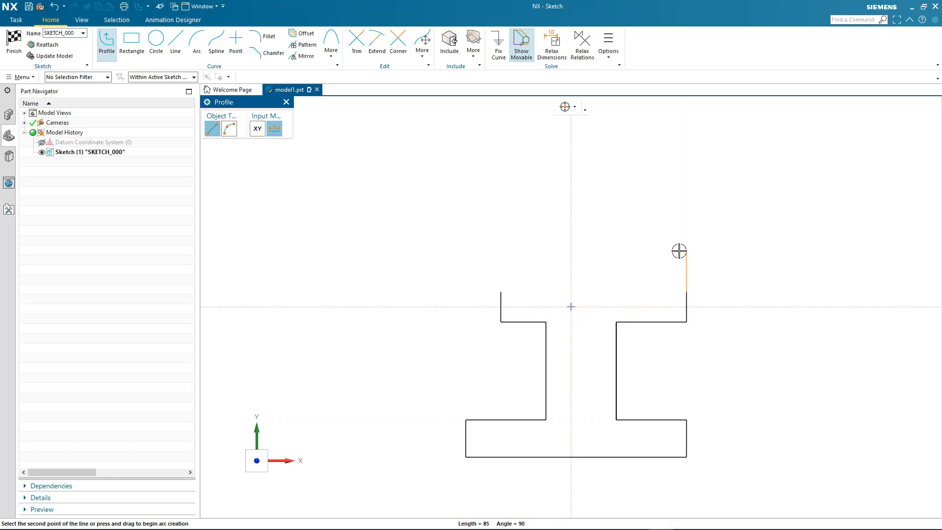
pyautogui.click(501, 292)
pyautogui.press('Escape')
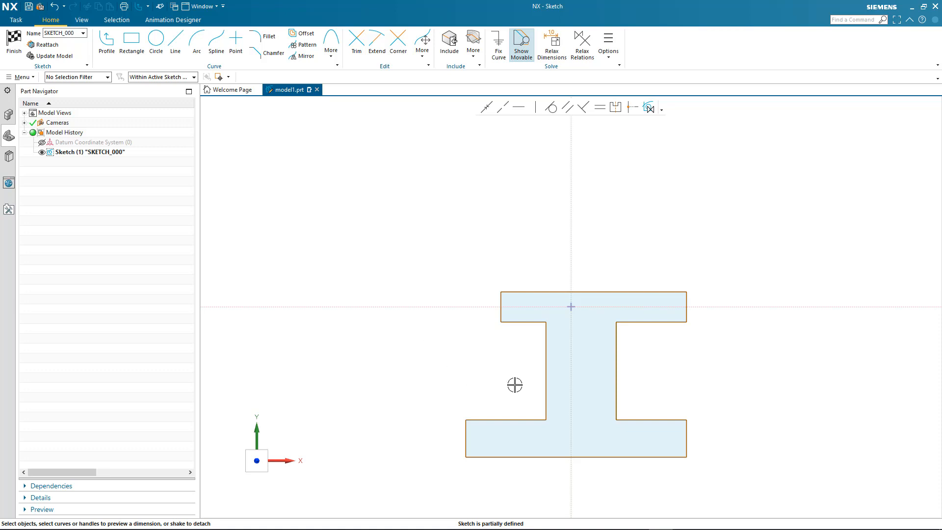
# - Dimension the base's bottom edge at 450 and scale the whole sketch to that size
pyautogui.moveTo(546, 374)
pyautogui.mouseDown()
pyautogui.moveTo(528, 376)
pyautogui.moveTo(544, 376)
pyautogui.mouseUp()
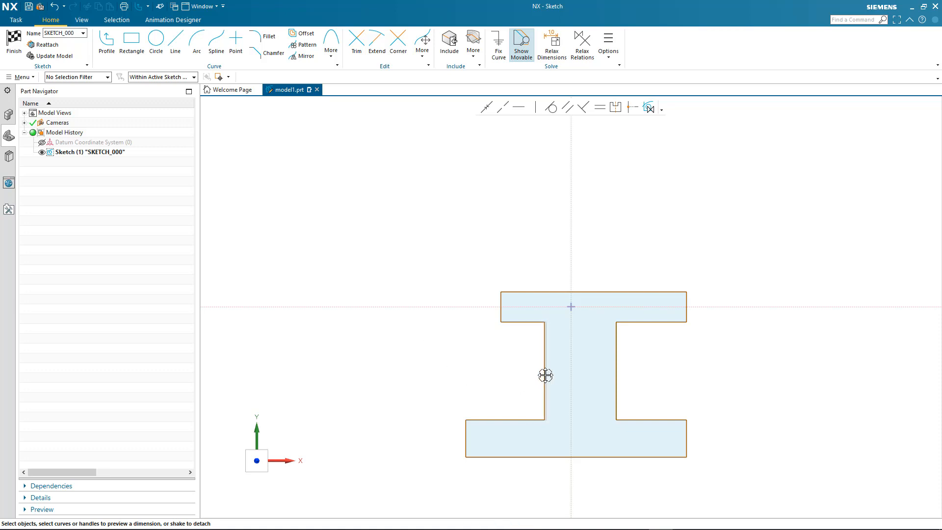
pyautogui.click(484, 457)
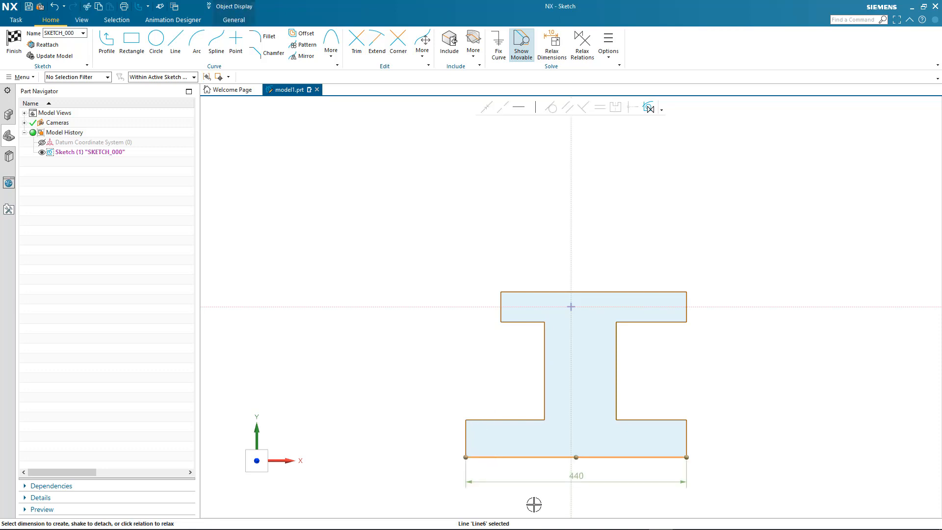
pyautogui.click(576, 477)
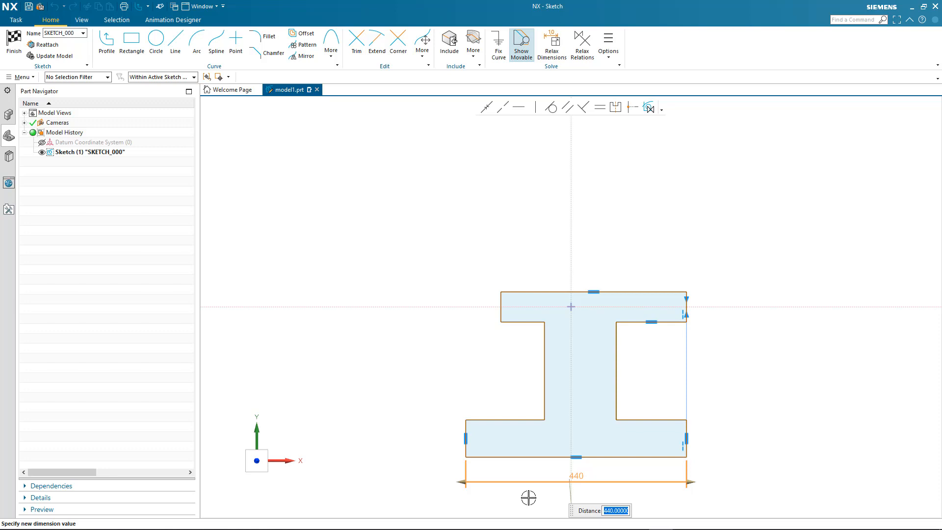
pyautogui.write('450')
pyautogui.press('Return')
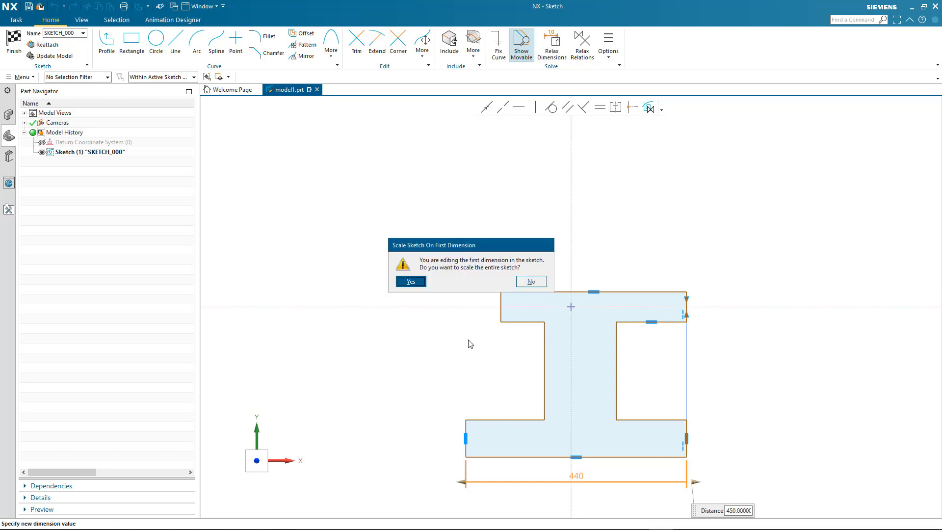
pyautogui.click(421, 283)
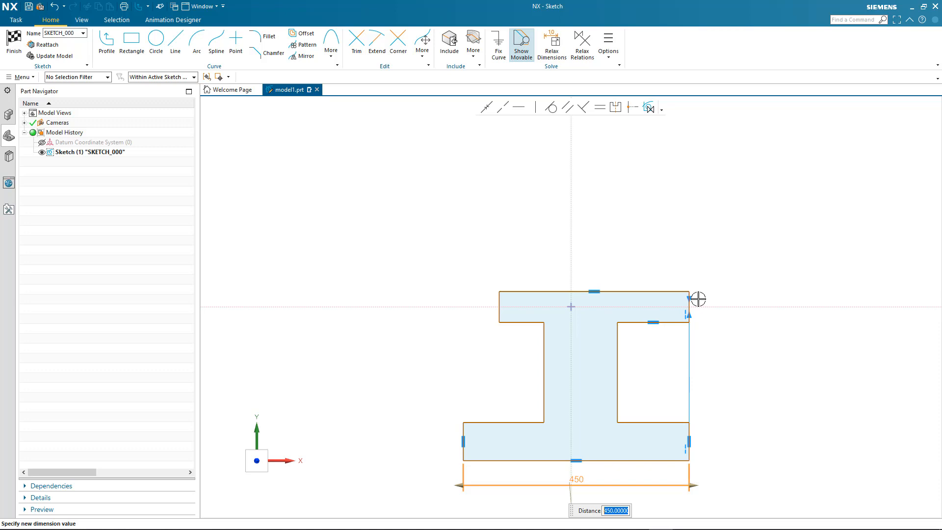
pyautogui.click(400, 389)
pyautogui.moveTo(514, 290)
pyautogui.mouseDown()
pyautogui.moveTo(513, 275)
pyautogui.moveTo(515, 288)
pyautogui.mouseUp()
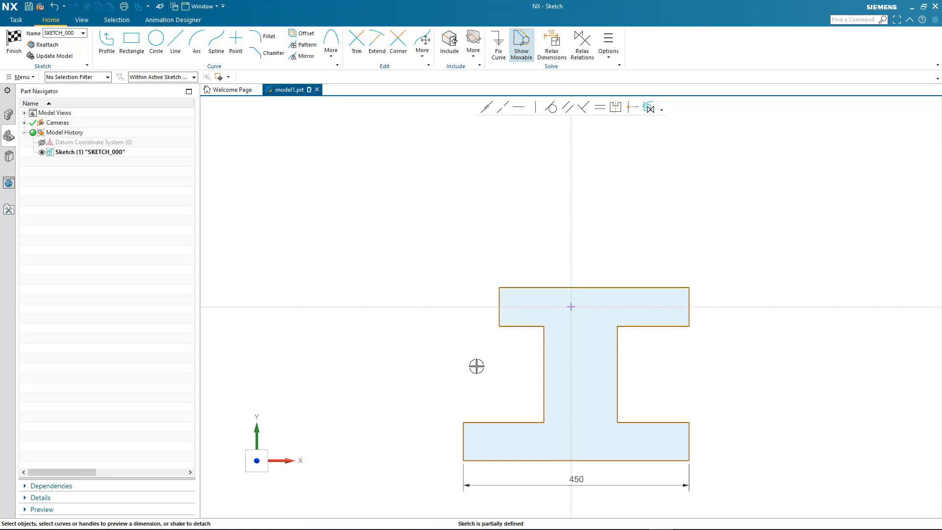
# - Dimension the top flange width at 380, then reopen the 450 bottom dimension for editing
pyautogui.click(543, 286)
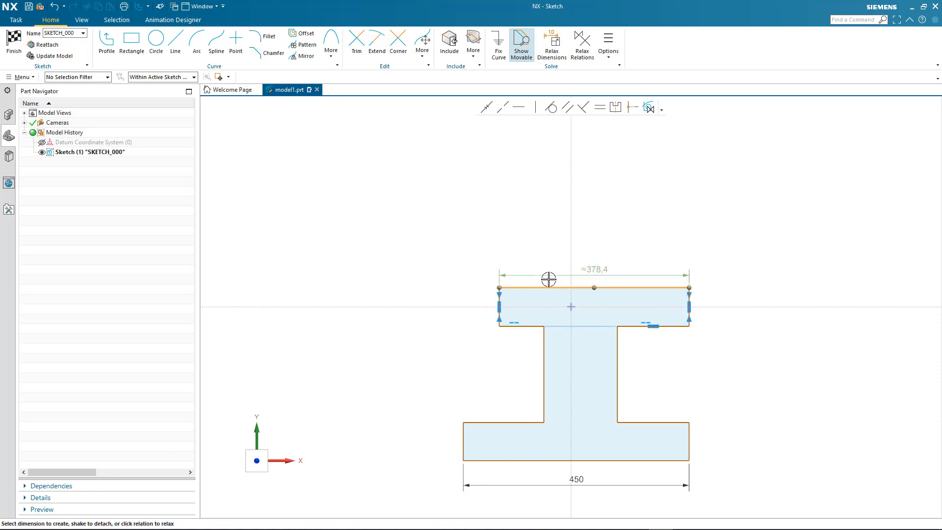
pyautogui.click(594, 264)
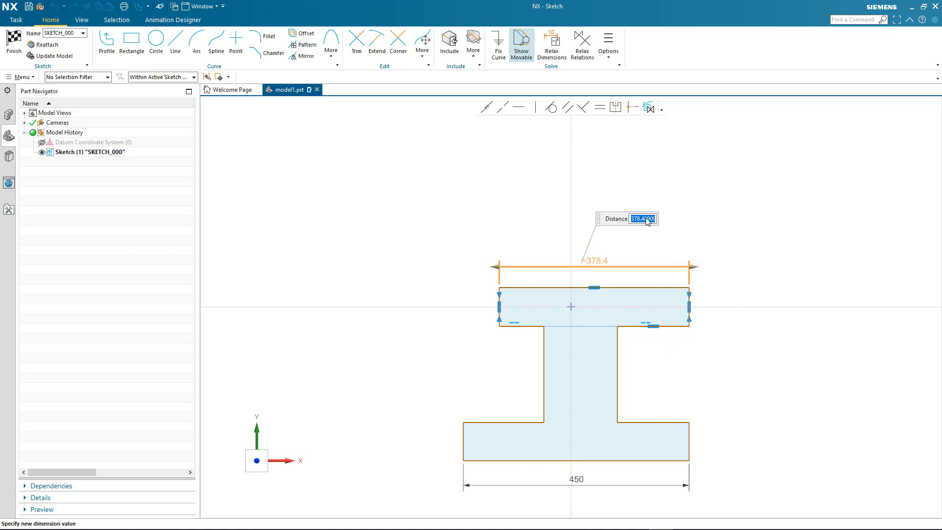
pyautogui.write('380')
pyautogui.press('Return')
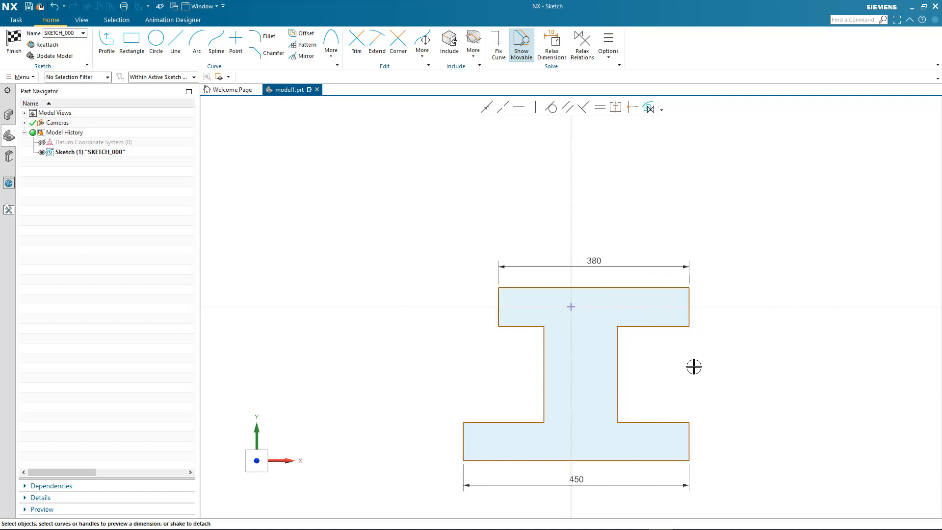
pyautogui.doubleClick(695, 488)
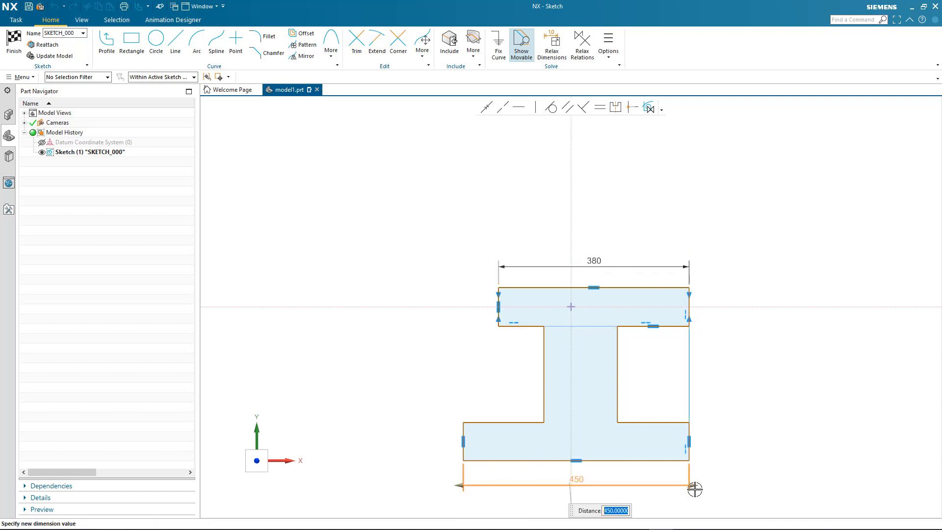
pyautogui.moveTo(693, 484)
pyautogui.mouseDown()
pyautogui.moveTo(716, 484)
pyautogui.moveTo(696, 485)
pyautogui.mouseUp()
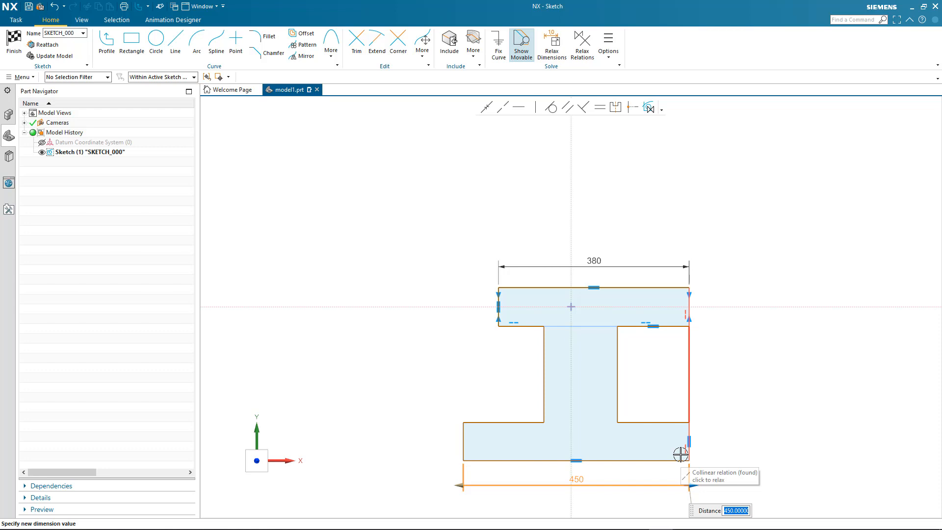
# - Stretch the bottom width to 525 then 575, slanting its left end, and move the 380 dimension down
pyautogui.click(680, 455)
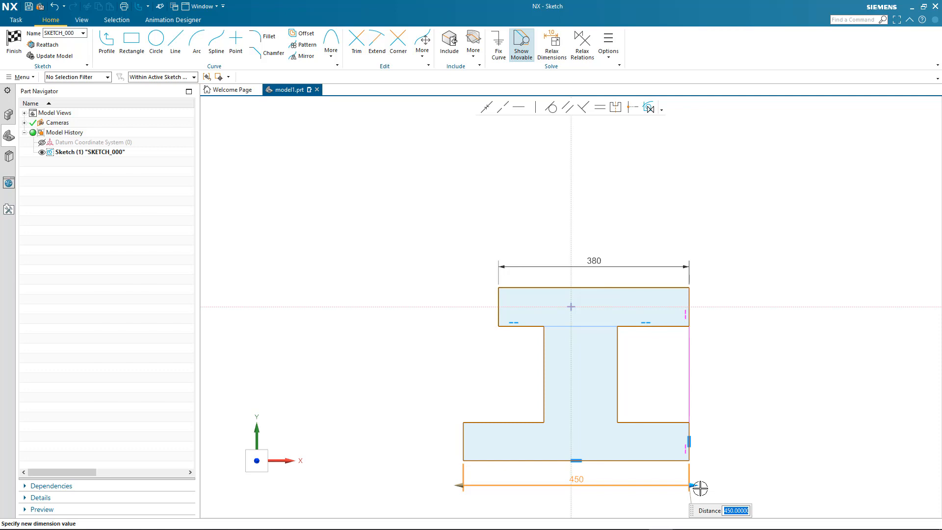
pyautogui.moveTo(698, 486); pyautogui.dragTo(737, 486)
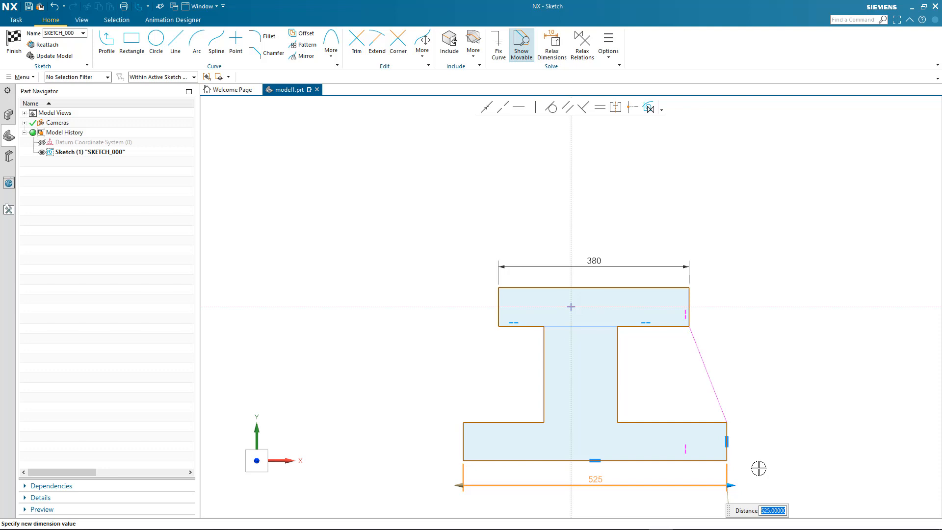
pyautogui.click(758, 468)
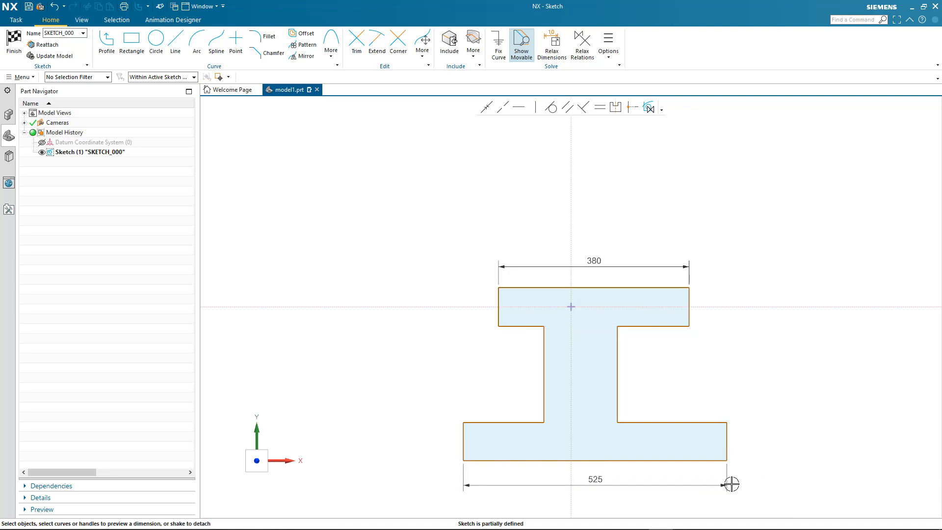
pyautogui.click(469, 483)
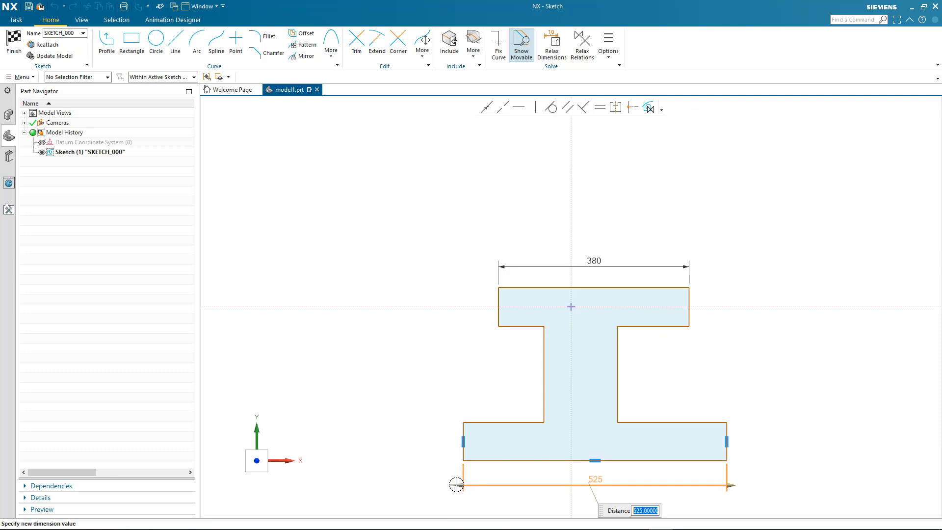
pyautogui.click(465, 441)
pyautogui.moveTo(453, 484); pyautogui.dragTo(435, 484)
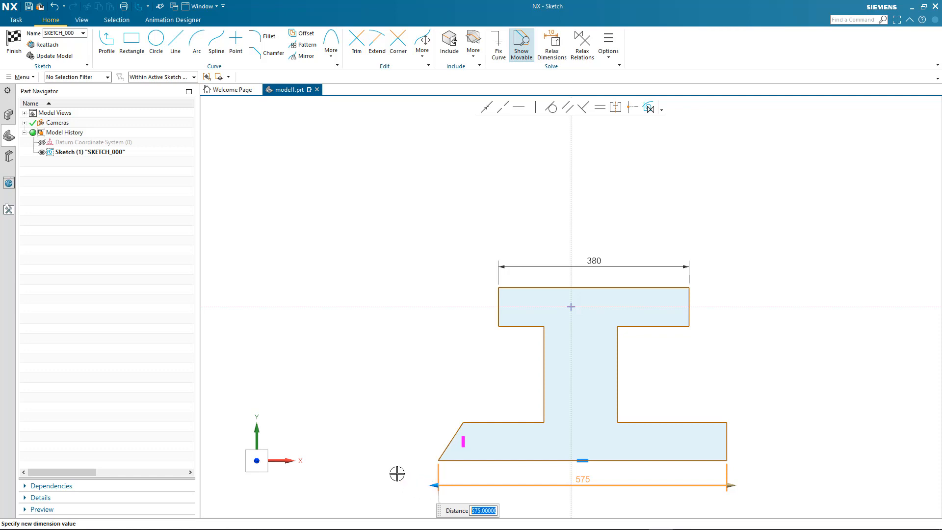
pyautogui.click(395, 471)
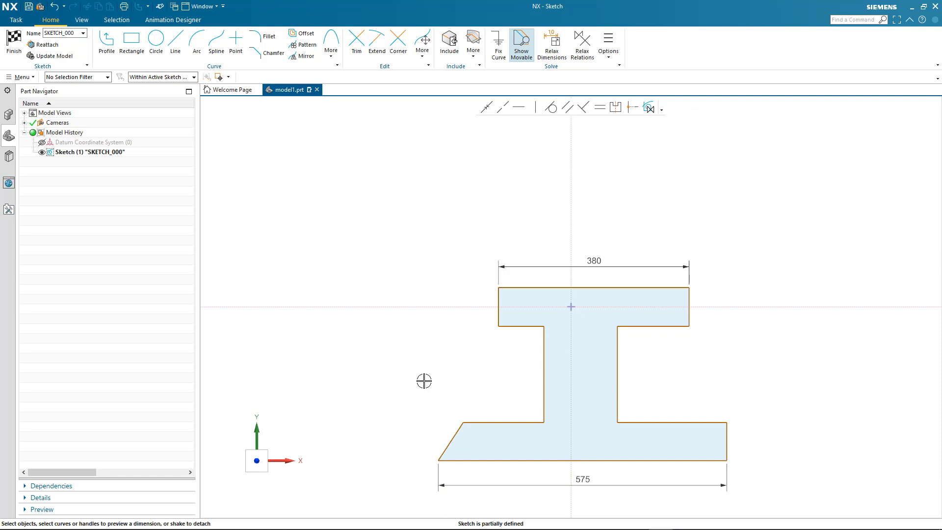
pyautogui.moveTo(601, 269); pyautogui.dragTo(613, 367)
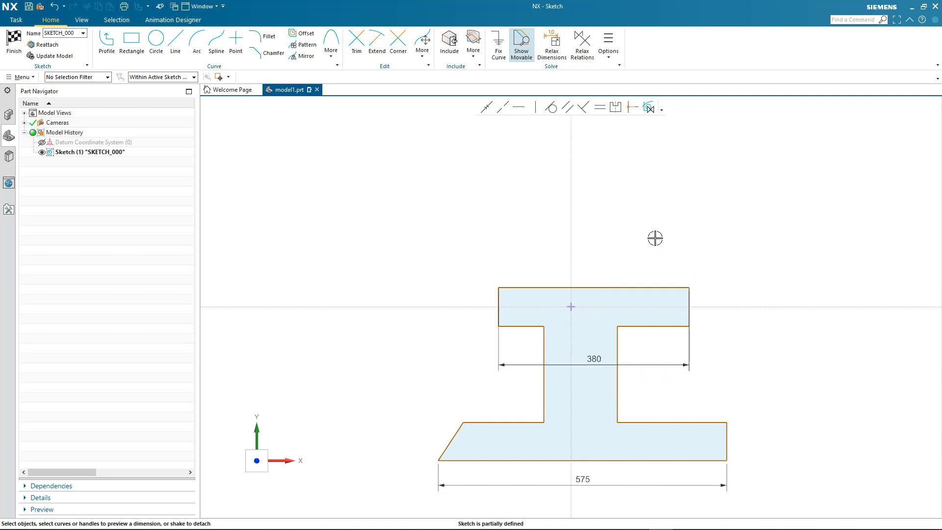
# - Draw two concentric circles centred on the vertical axis above the base
pyautogui.scroll(-2, 655, 238)
pyautogui.scroll(-1, 655, 238)
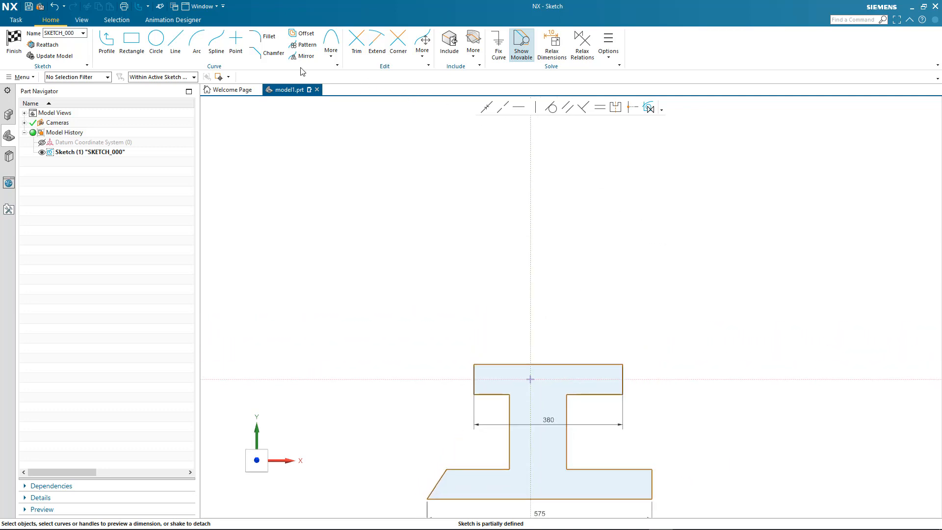
pyautogui.click(160, 43)
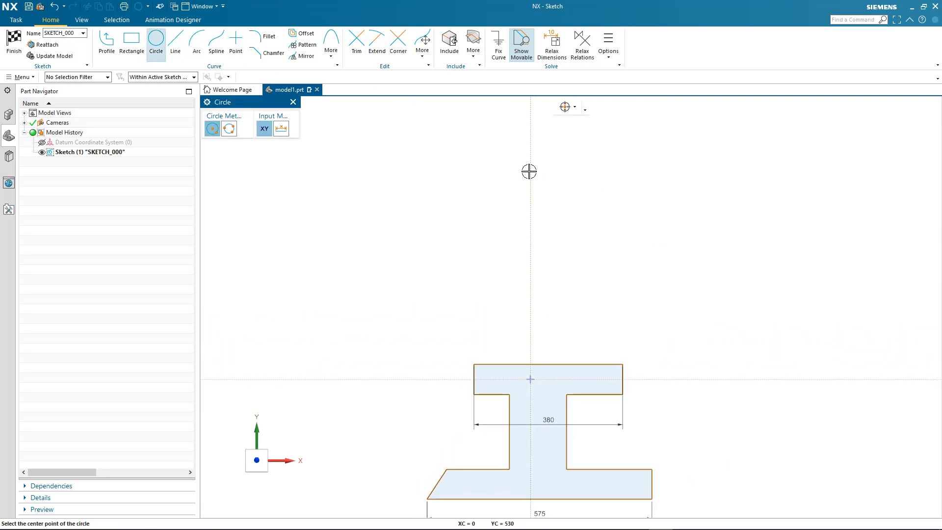
pyautogui.click(530, 170)
pyautogui.click(562, 157)
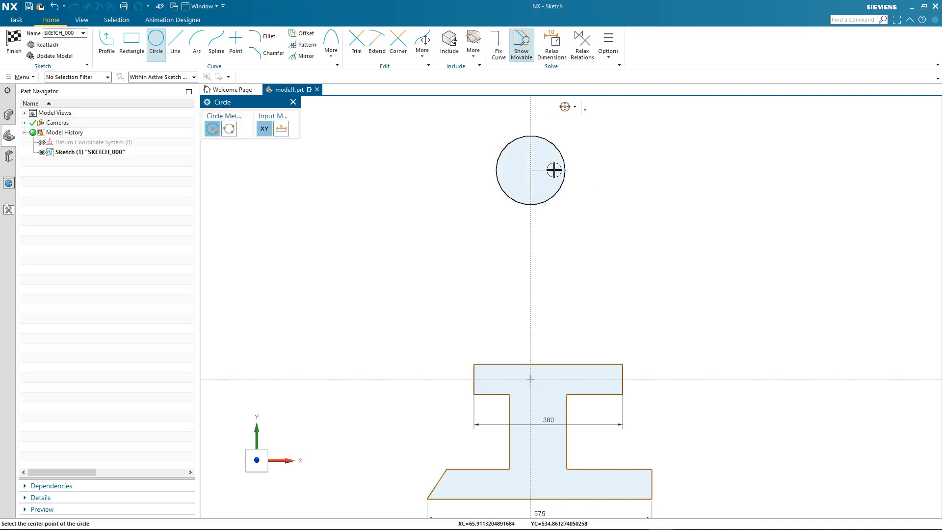
pyautogui.click(531, 170)
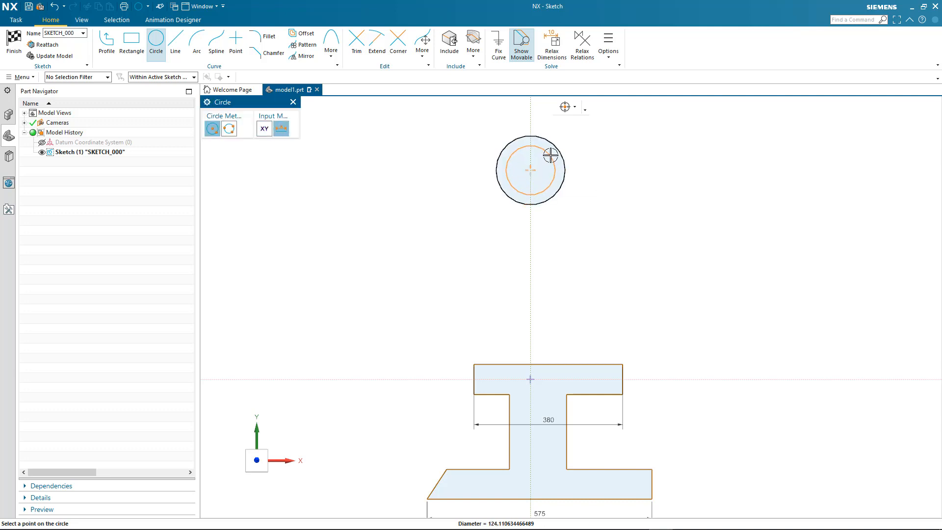
pyautogui.click(551, 153)
pyautogui.press('Escape')
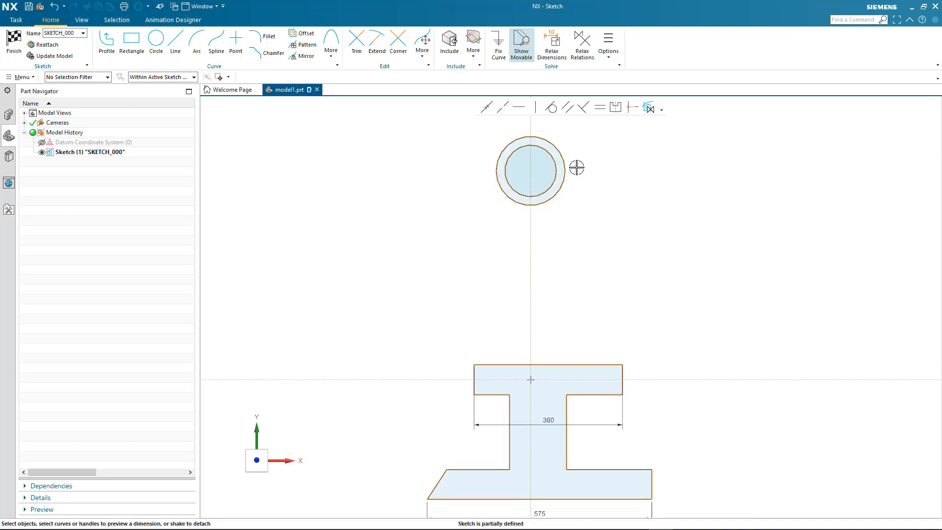
# - Enlarge the outer circle to widen the ring
pyautogui.click(565, 172)
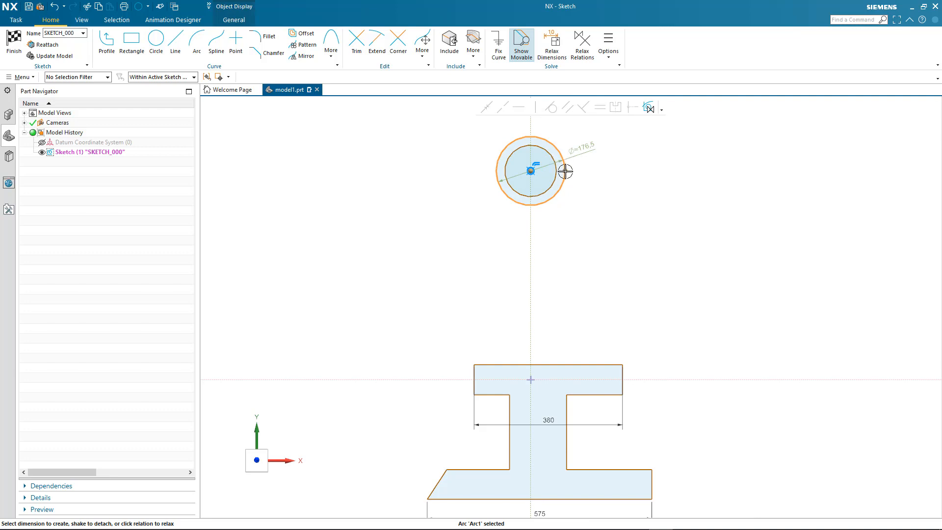
pyautogui.moveTo(564, 170)
pyautogui.mouseDown()
pyautogui.moveTo(574, 172)
pyautogui.moveTo(560, 175)
pyautogui.mouseUp()
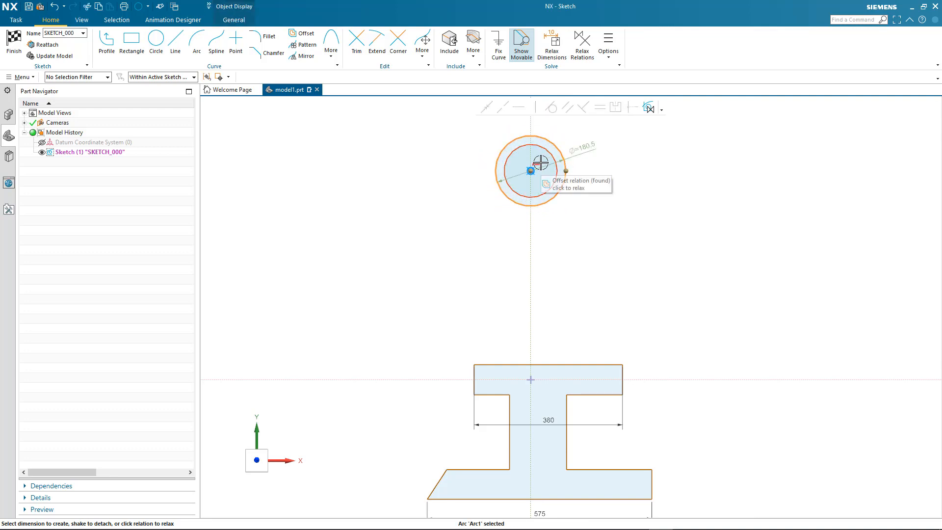
pyautogui.press('Escape')
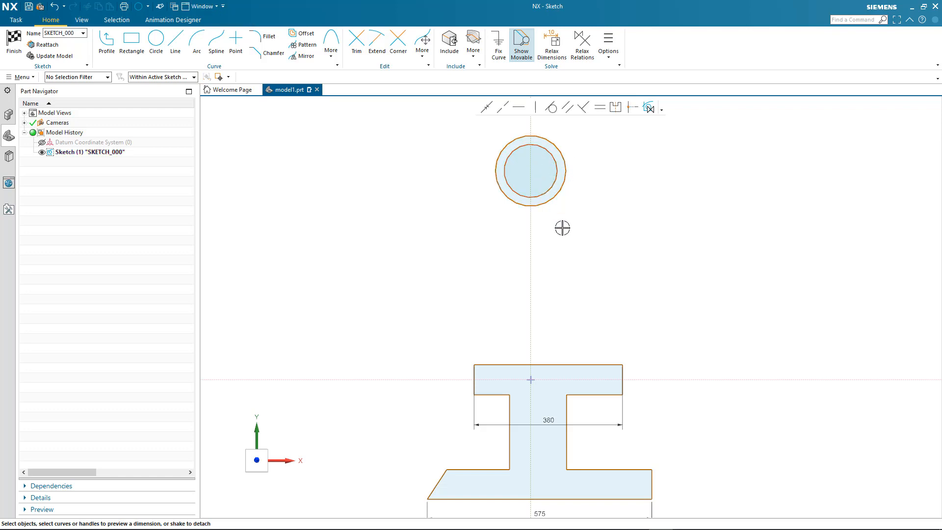
# - Draw left and right lines tangent to the outer circle, each ending on the top flange edge
pyautogui.click(175, 42)
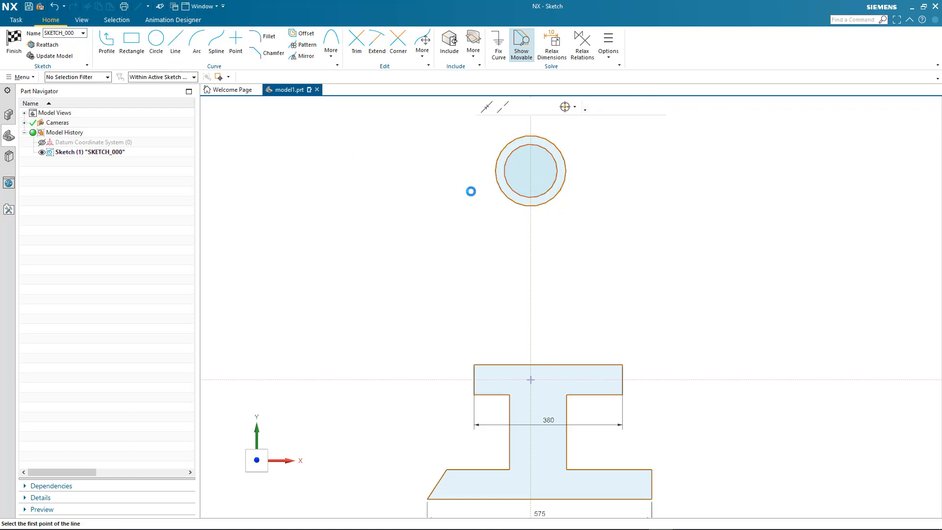
pyautogui.click(493, 174)
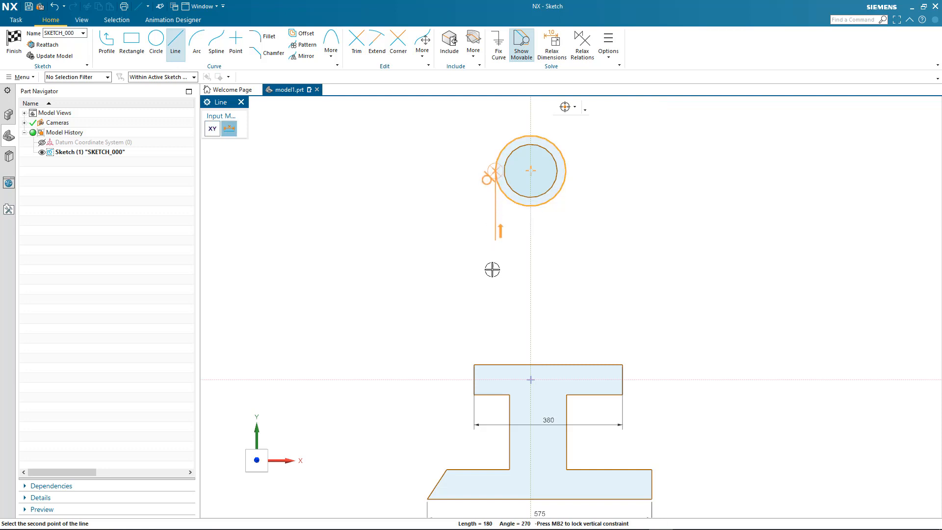
pyautogui.click(483, 365)
pyautogui.click(566, 172)
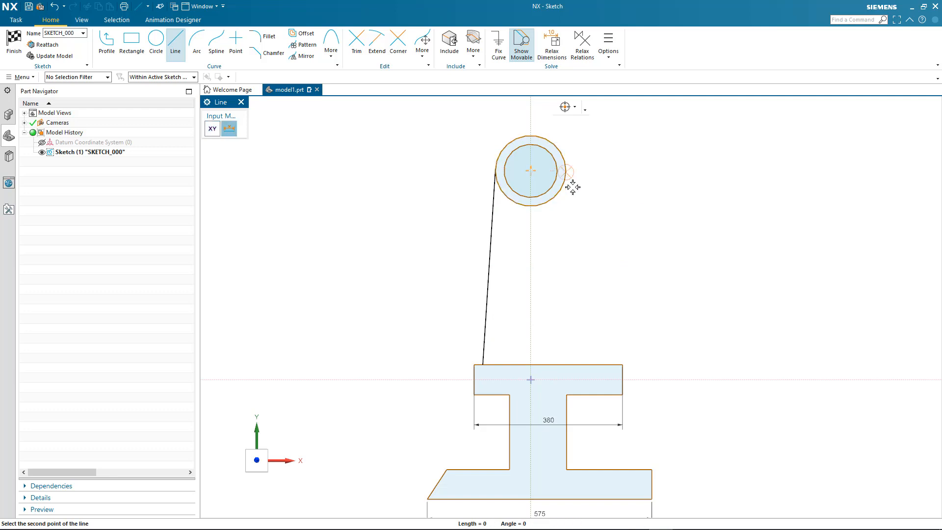
pyautogui.click(604, 364)
pyautogui.press('Escape')
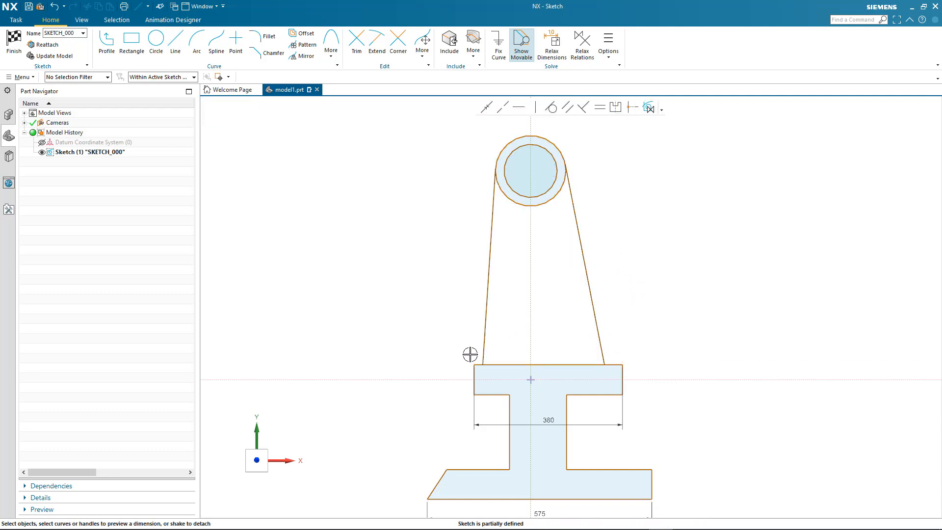
# - Stretch the 380 top flange dimension outward on both sides to 510
pyautogui.moveTo(473, 376); pyautogui.dragTo(467, 378)
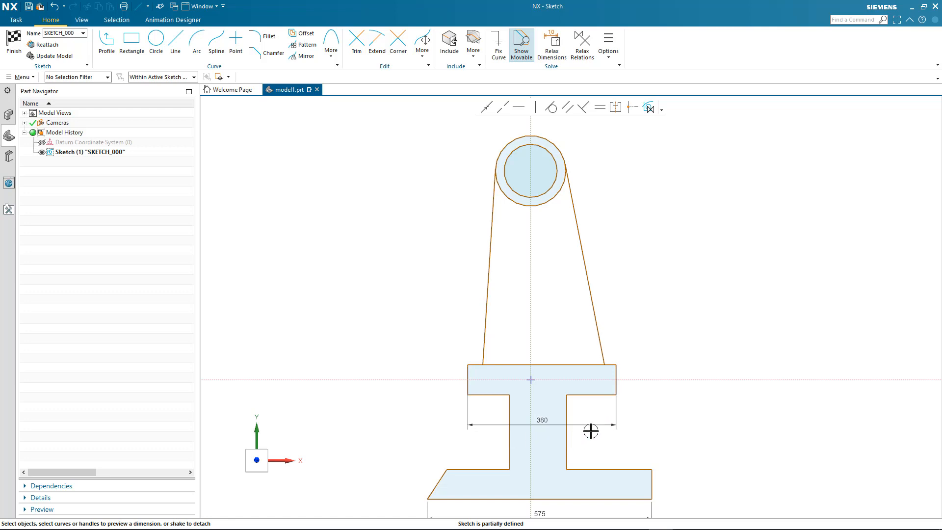
pyautogui.doubleClick(613, 425)
pyautogui.moveTo(616, 426); pyautogui.dragTo(641, 423)
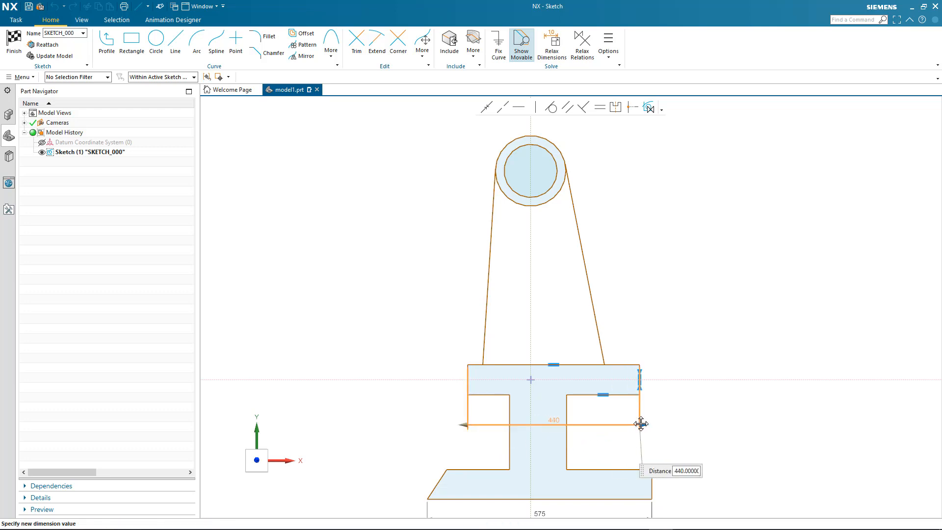
pyautogui.moveTo(465, 424); pyautogui.dragTo(440, 424)
pyautogui.click(430, 314)
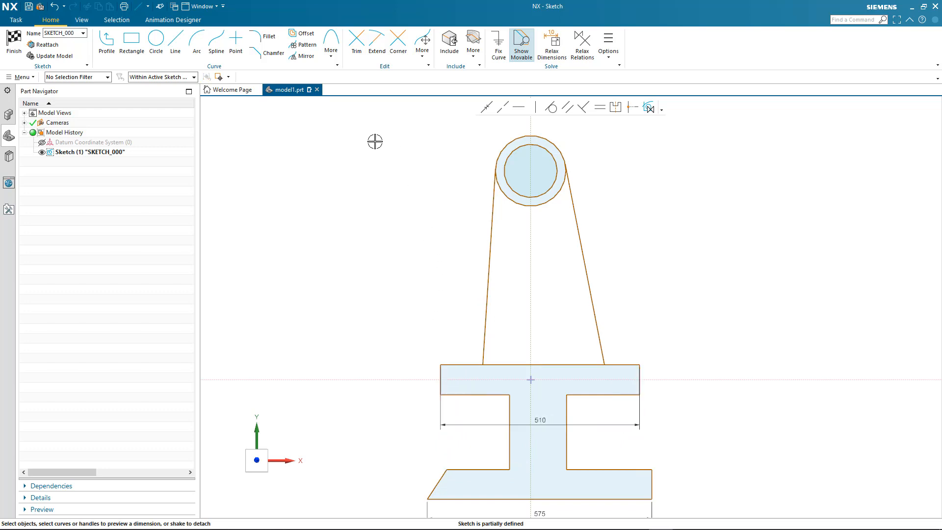
# - Trim the inner curve pieces and add radius-70 fillets at both arm-to-flange corners
pyautogui.click(357, 44)
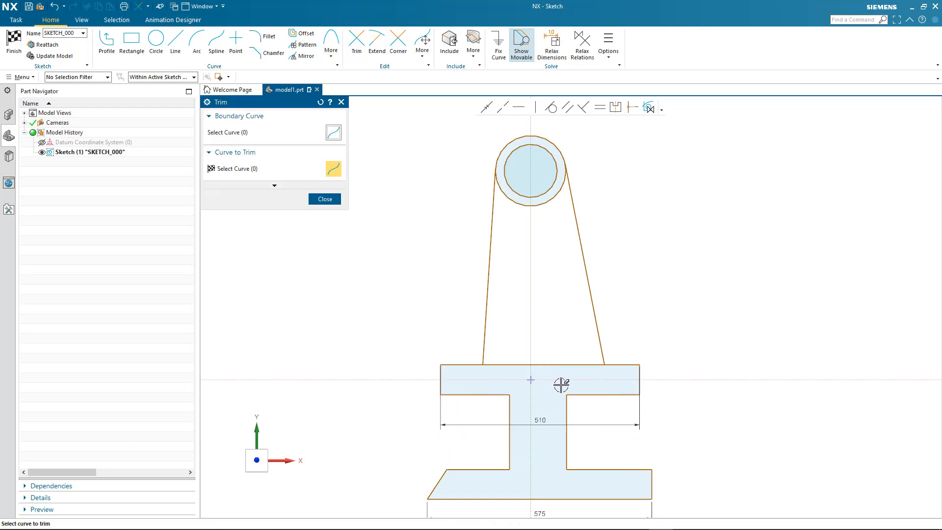
pyautogui.moveTo(560, 383); pyautogui.dragTo(543, 203)
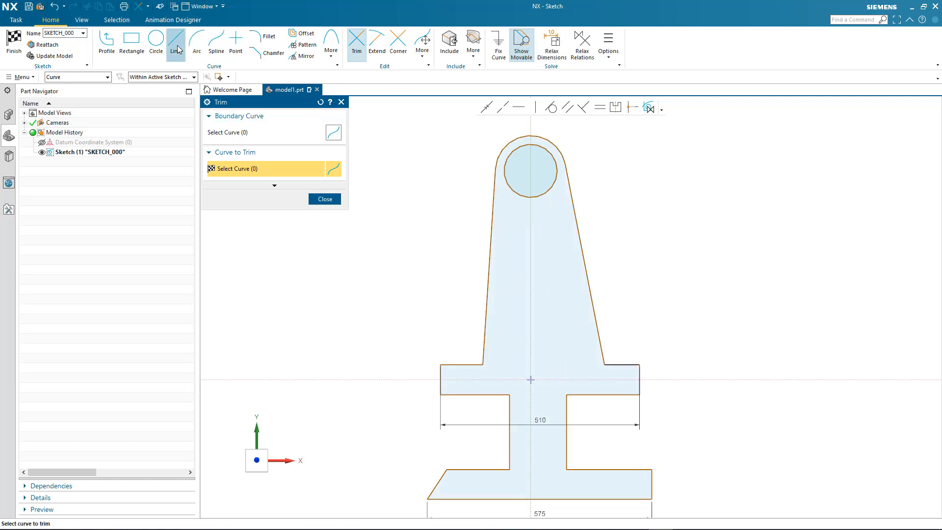
pyautogui.click(265, 37)
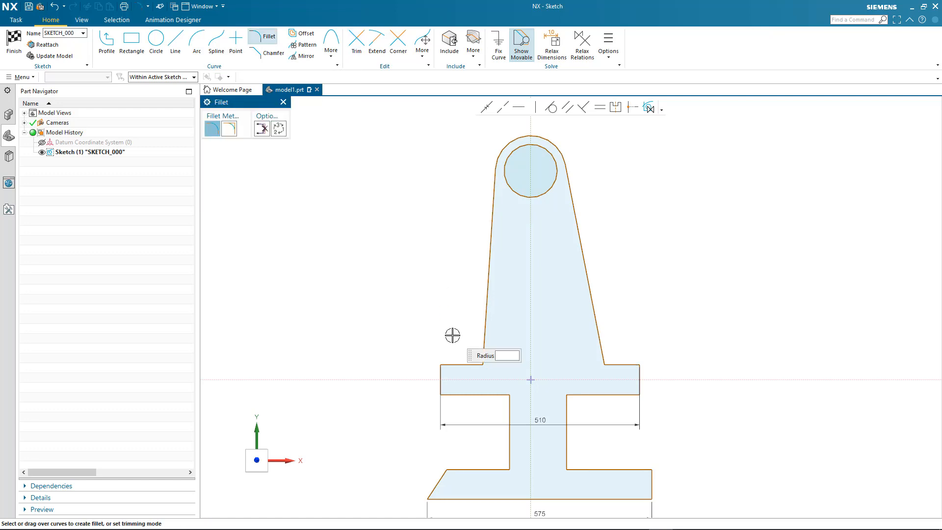
pyautogui.click(469, 356)
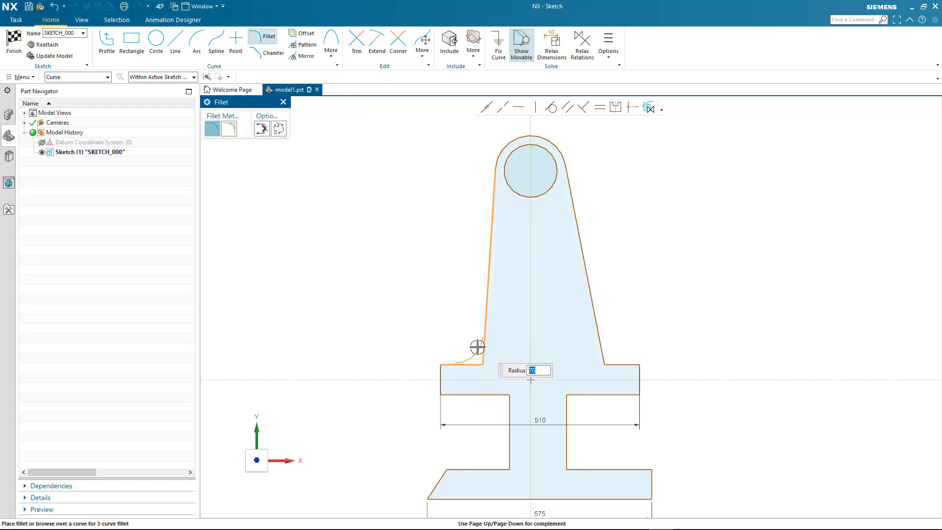
pyautogui.click(479, 349)
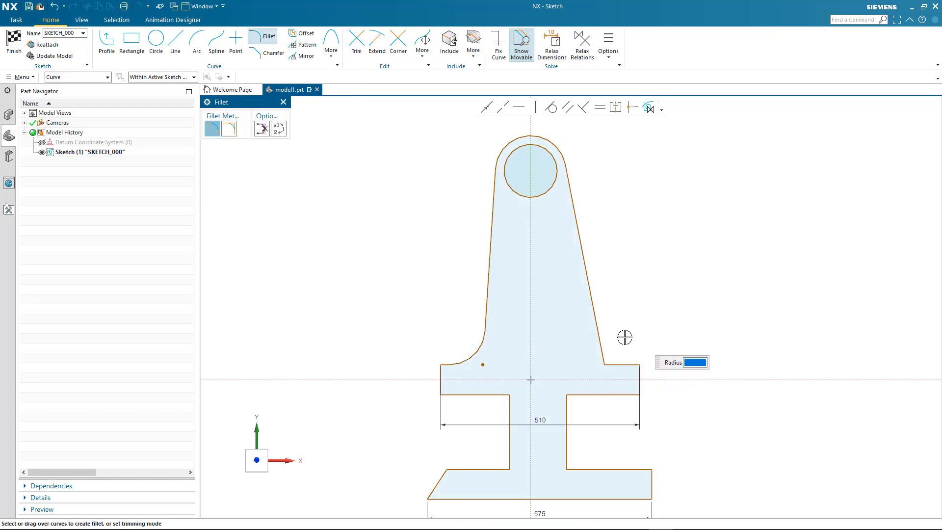
pyautogui.click(616, 365)
pyautogui.click(627, 334)
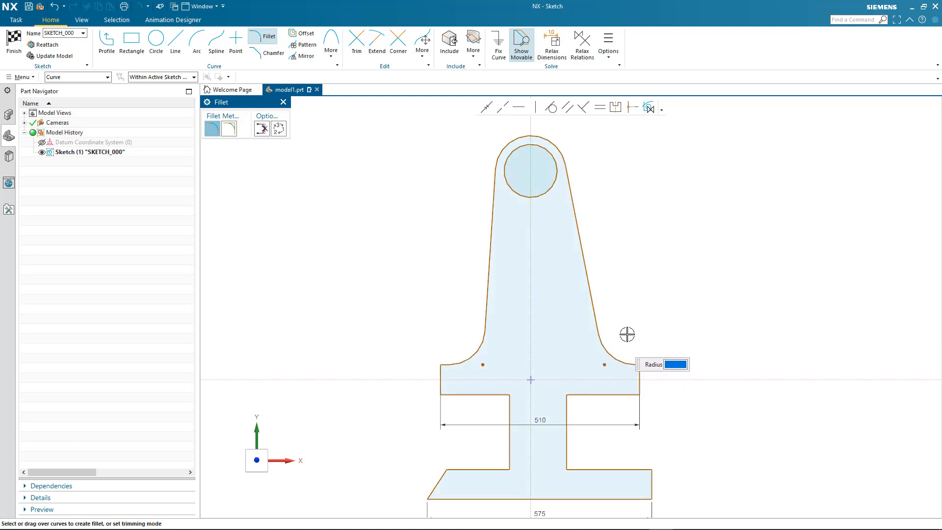
pyautogui.press('Escape')
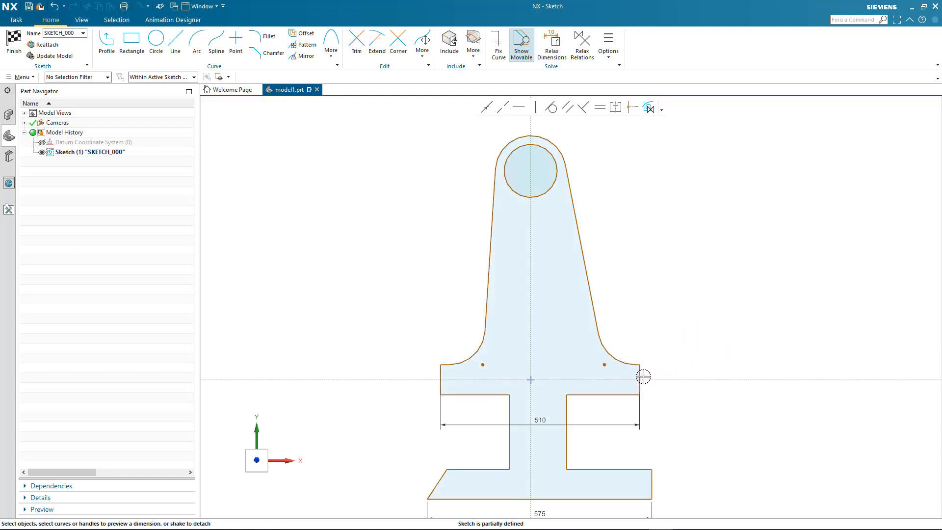
# - Stretch the top flange width dimension from 510 to 620
pyautogui.moveTo(641, 378)
pyautogui.mouseDown()
pyautogui.moveTo(658, 378)
pyautogui.moveTo(649, 380)
pyautogui.mouseUp()
pyautogui.click(646, 424)
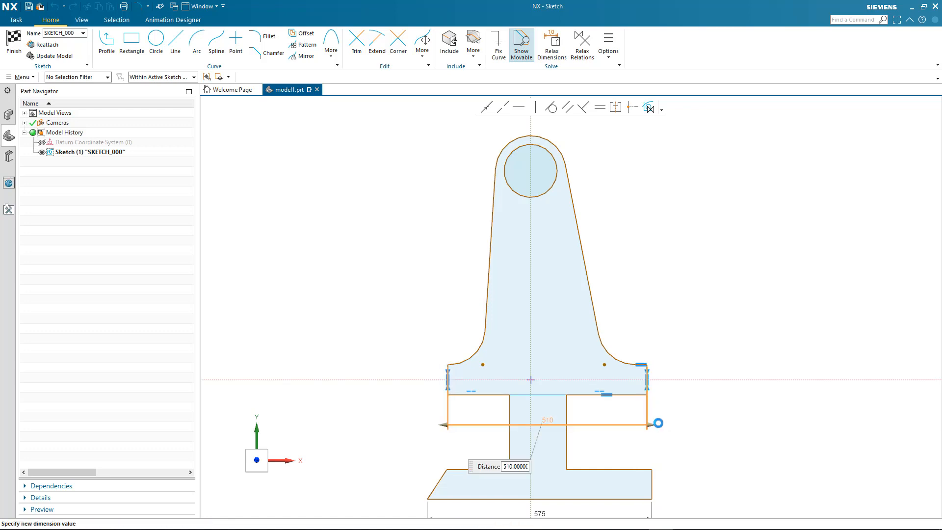
pyautogui.moveTo(657, 424); pyautogui.dragTo(668, 424)
pyautogui.moveTo(446, 425); pyautogui.dragTo(416, 425)
pyautogui.click(363, 329)
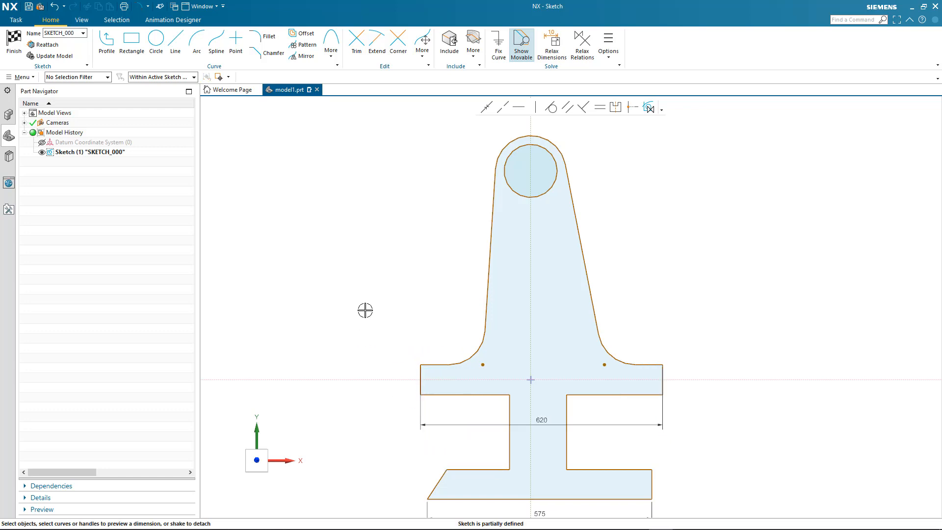
# - Dimension the boss centre's height above the flange top, changing it from 560 to 440
pyautogui.scroll(-3, 383, 294)
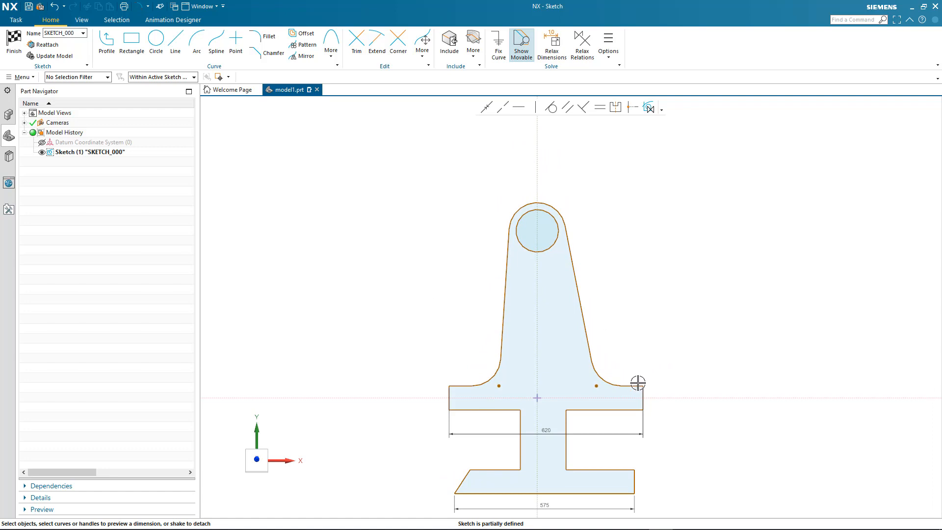
pyautogui.click(637, 385)
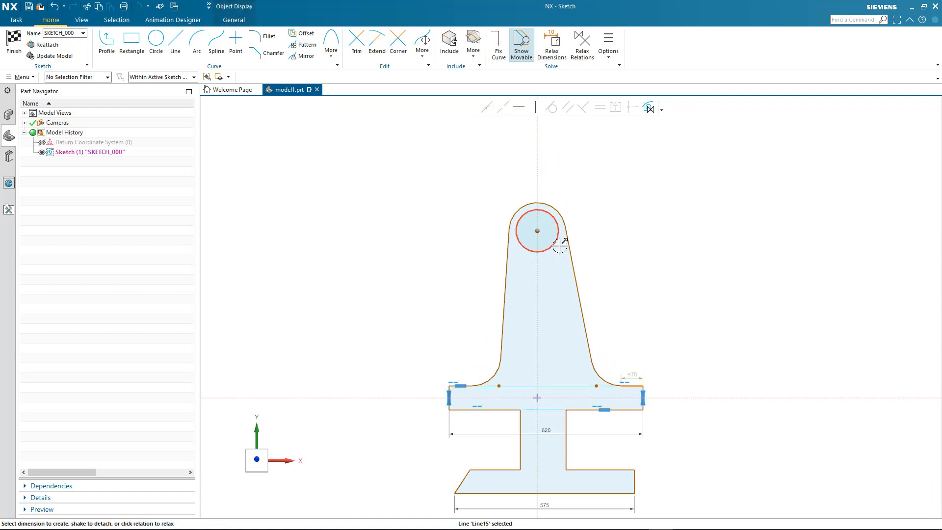
pyautogui.press('Escape')
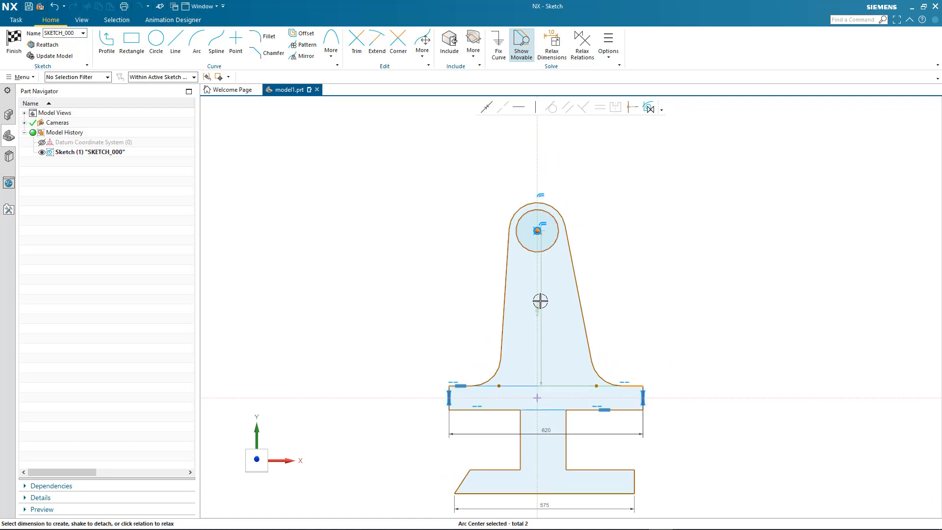
pyautogui.moveTo(621, 305); pyautogui.dragTo(718, 312)
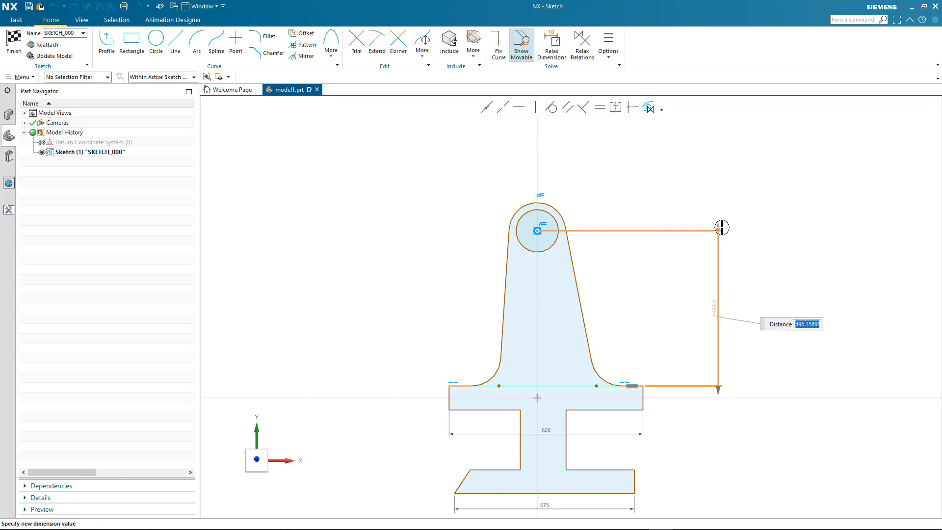
pyautogui.write('560')
pyautogui.press('Return')
pyautogui.moveTo(722, 199)
pyautogui.mouseDown()
pyautogui.moveTo(720, 251)
pyautogui.moveTo(718, 239)
pyautogui.mouseUp()
pyautogui.click(691, 192)
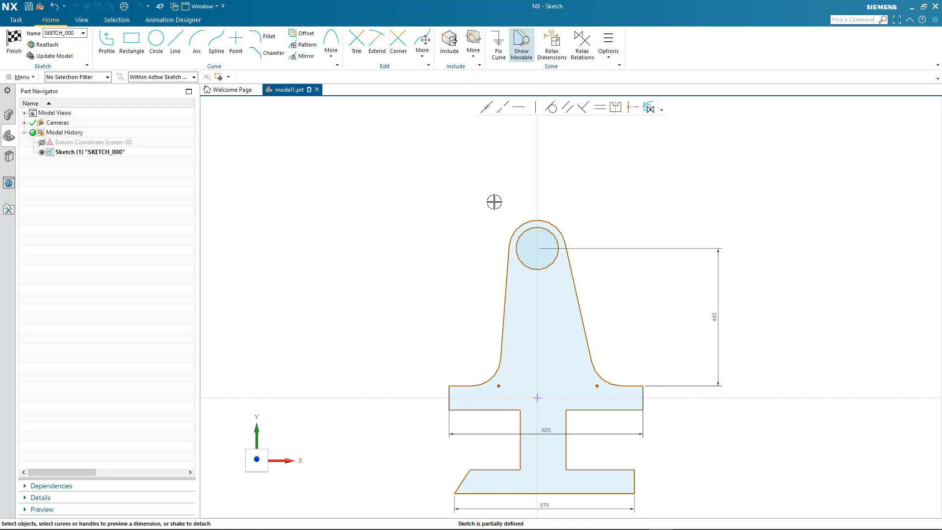
pyautogui.moveTo(484, 202); pyautogui.dragTo(608, 284)
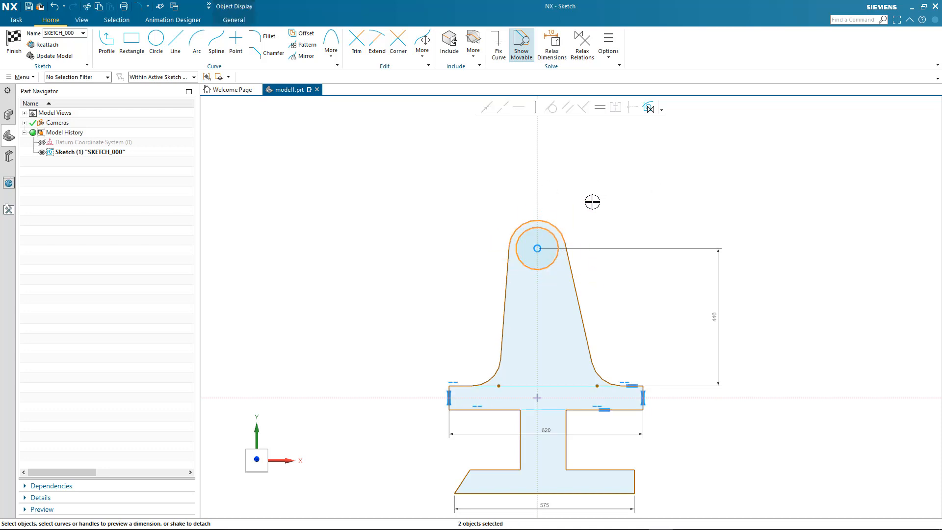
# - Dimension the flange's left end at 131.6 high and drag the boss circles off the centre line
pyautogui.click(543, 244)
pyautogui.moveTo(546, 221)
pyautogui.mouseDown()
pyautogui.moveTo(491, 230)
pyautogui.moveTo(491, 206)
pyautogui.moveTo(493, 213)
pyautogui.mouseUp()
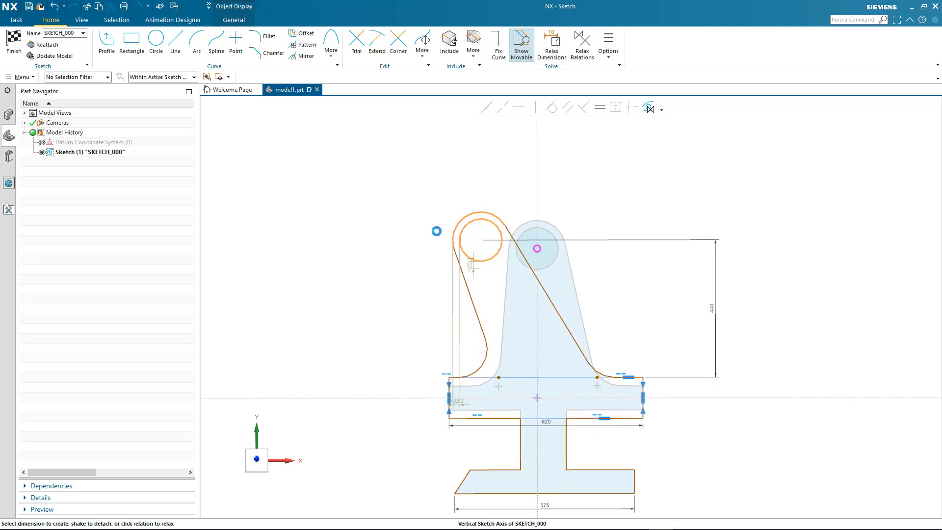
pyautogui.click(449, 390)
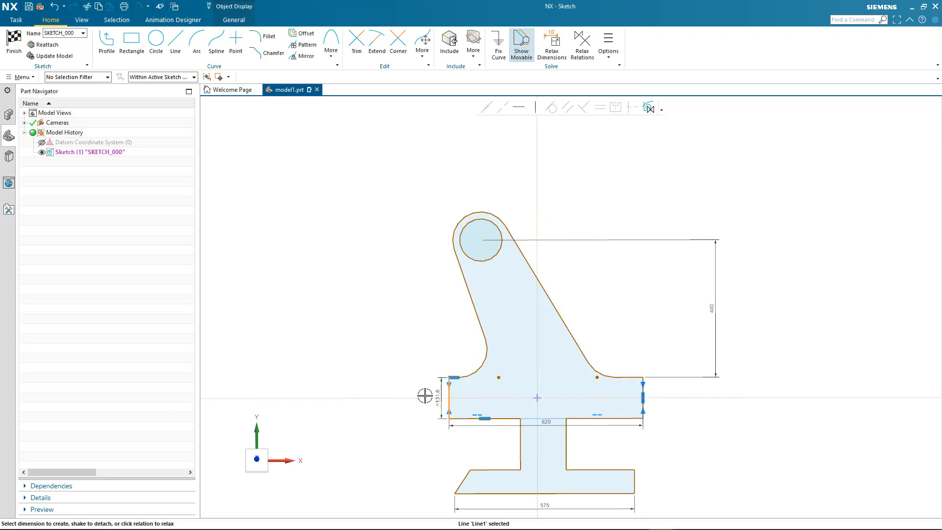
pyautogui.click(425, 396)
pyautogui.moveTo(439, 196); pyautogui.dragTo(557, 276)
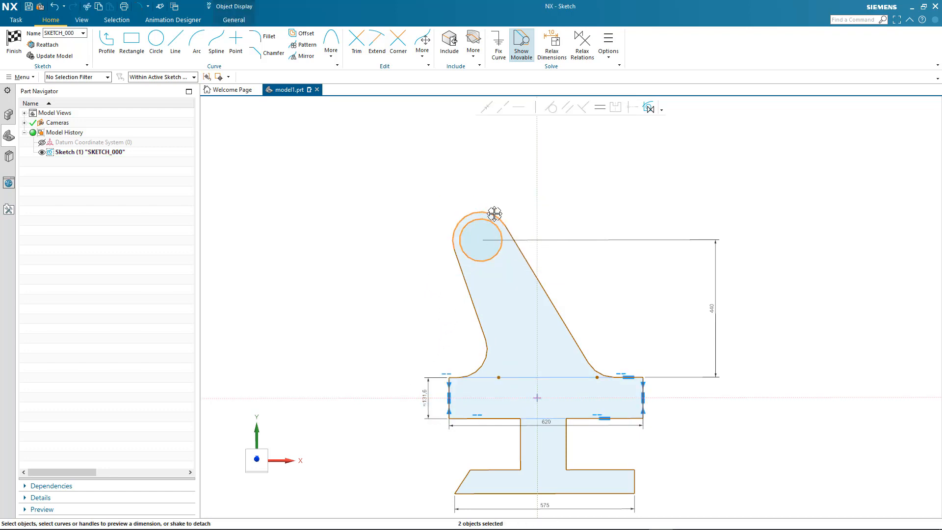
pyautogui.moveTo(494, 214)
pyautogui.mouseDown()
pyautogui.moveTo(545, 213)
pyautogui.moveTo(592, 227)
pyautogui.mouseUp()
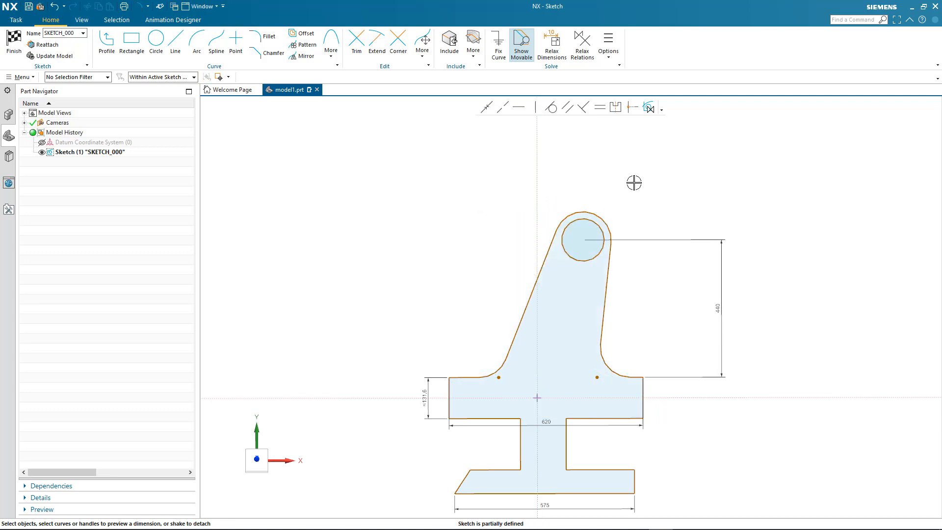